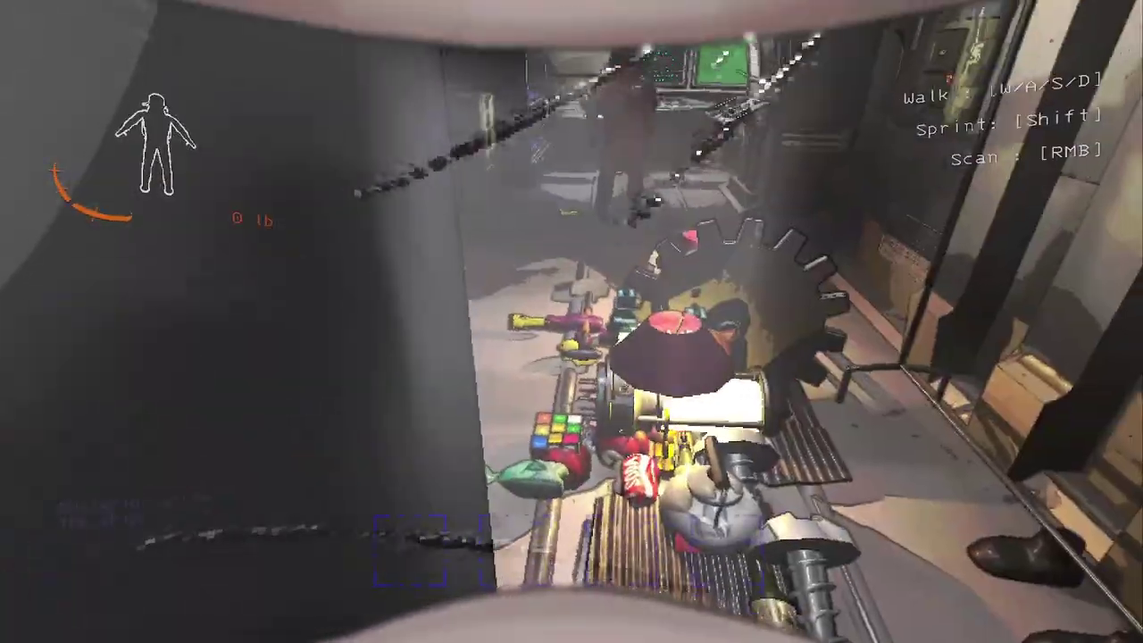
# Walk down the ship corridor past the crewmate toward the flashlight
pyautogui.press('s')
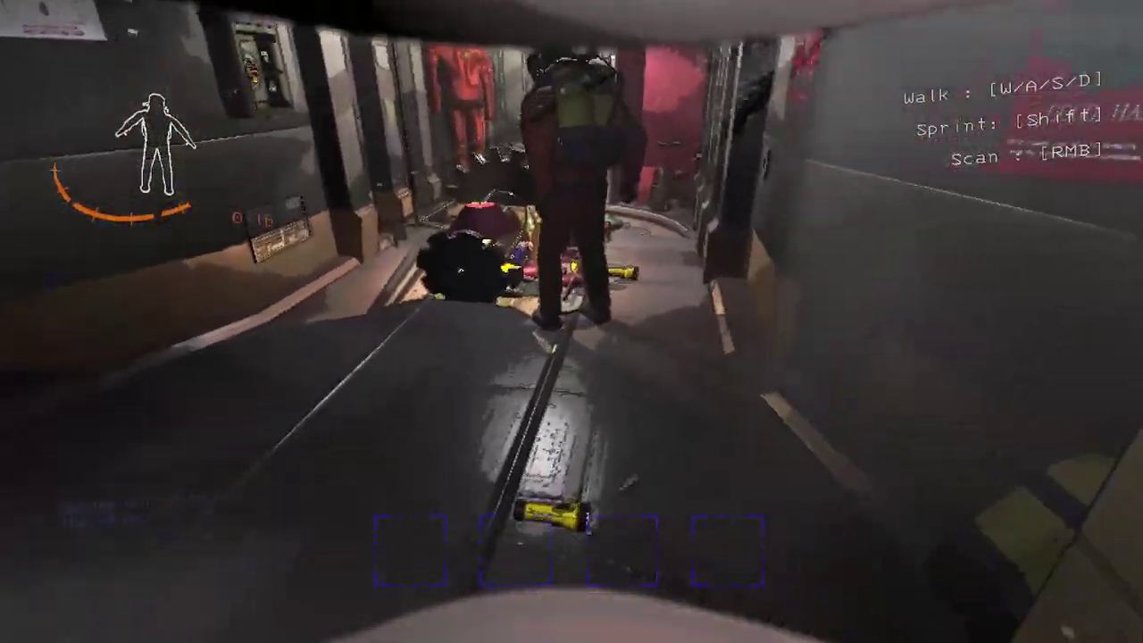
pyautogui.press('w')
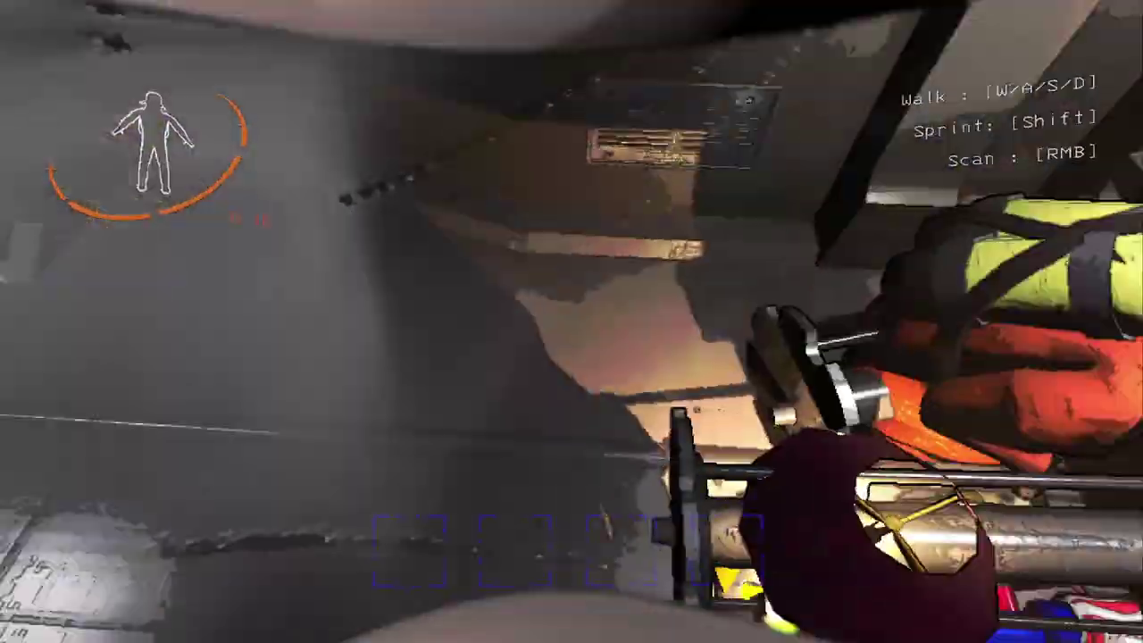
pyautogui.scroll(-1, 572, 321)
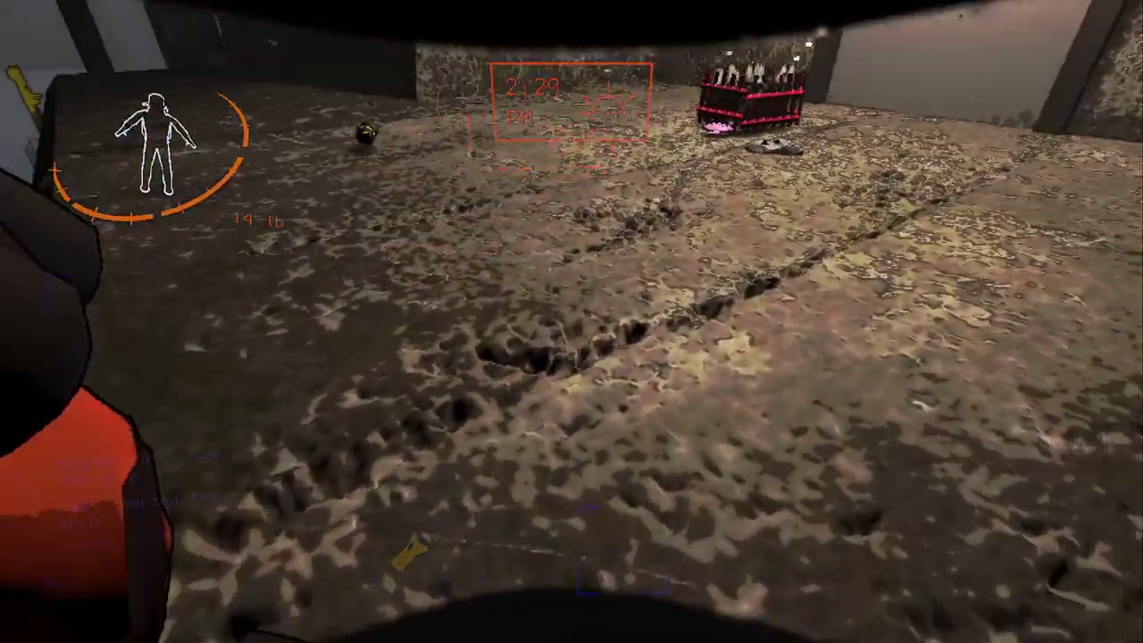
# Walk through the facility room and rocky corridor and grab the whoopie cushion
pyautogui.press('w')
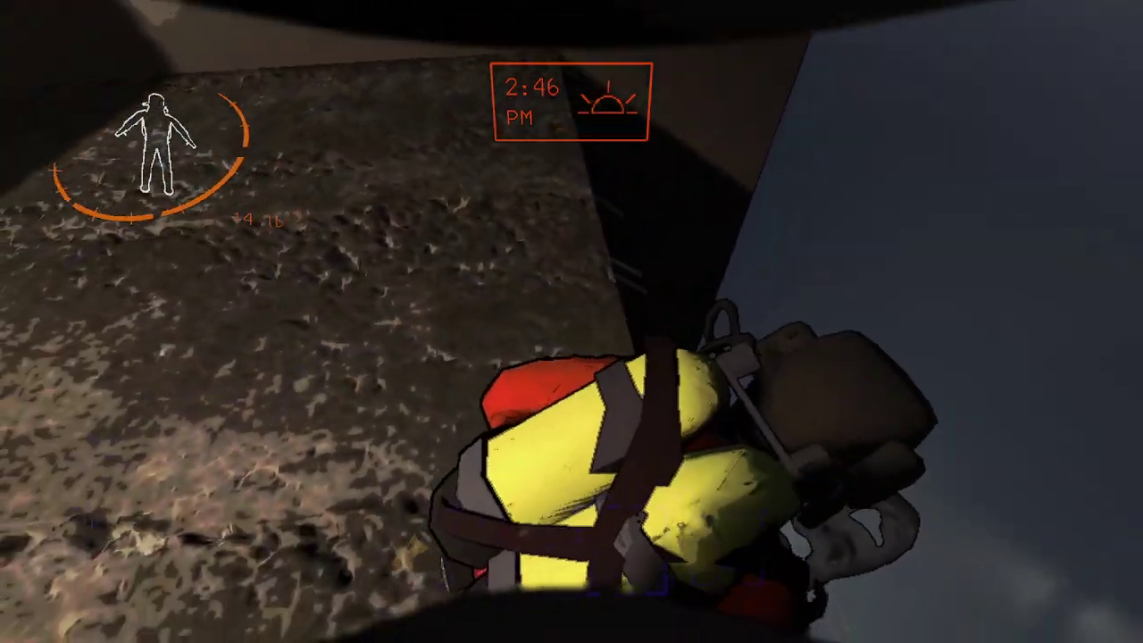
pyautogui.press('e')
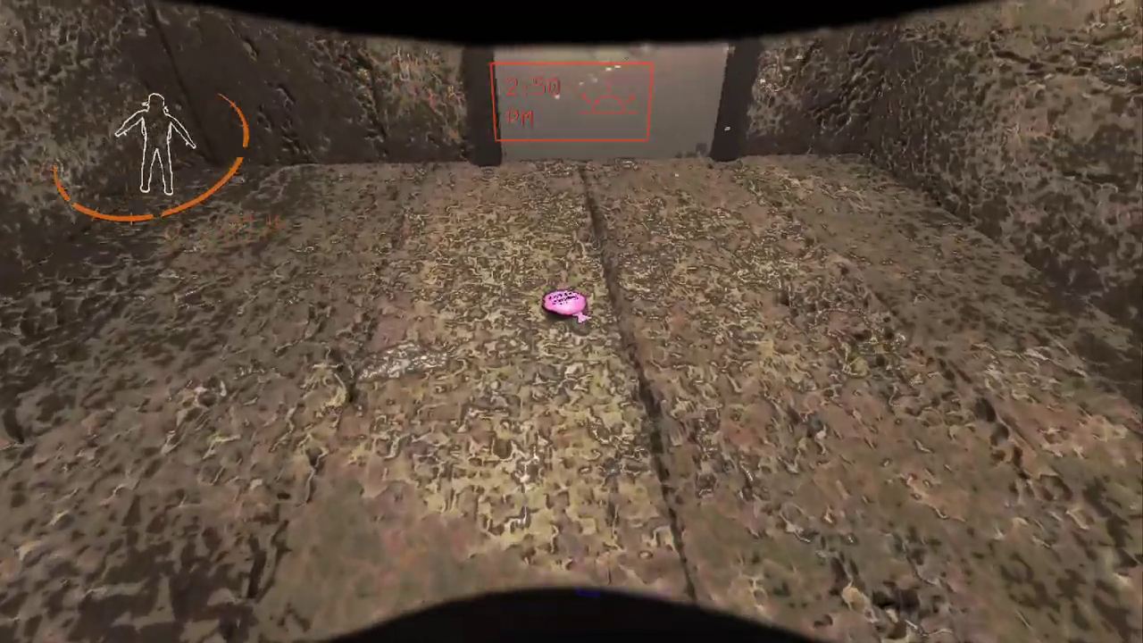
pyautogui.press('e')
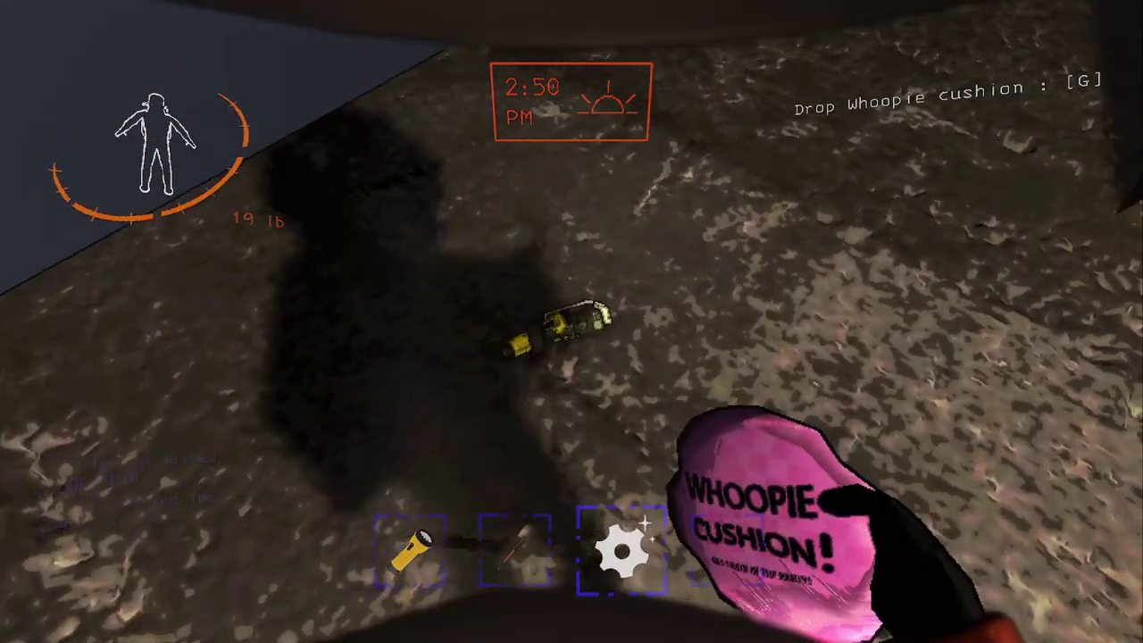
pyautogui.scroll(-1, 571, 322)
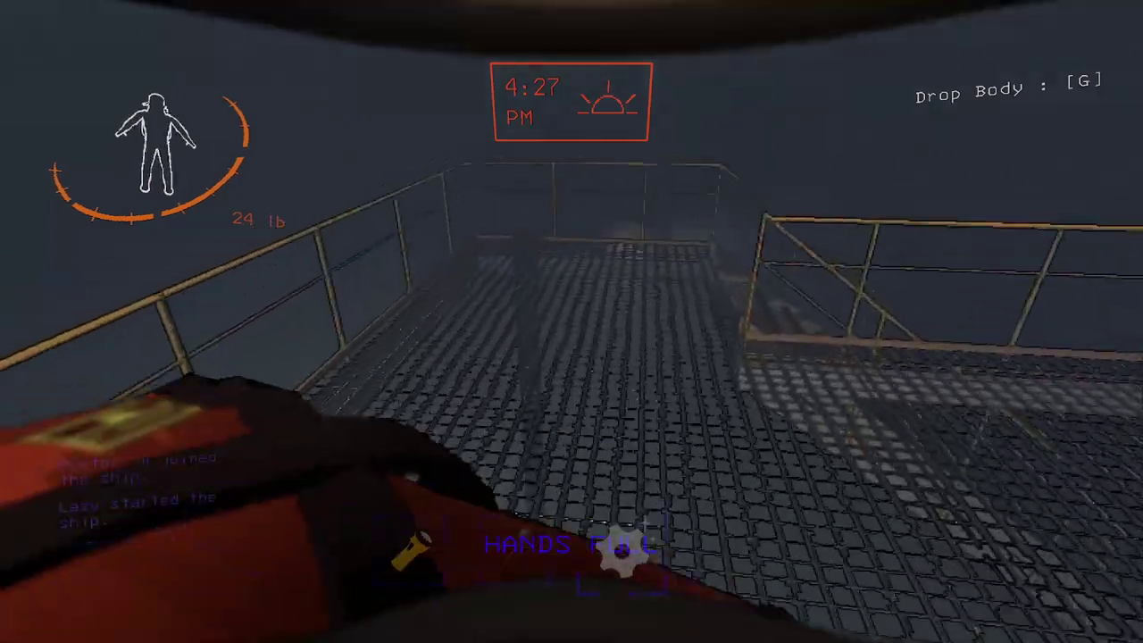
# Carry the crewmate's body down the catwalk stairs, scanning along the way, and drop it inside the ship
pyautogui.press('w')
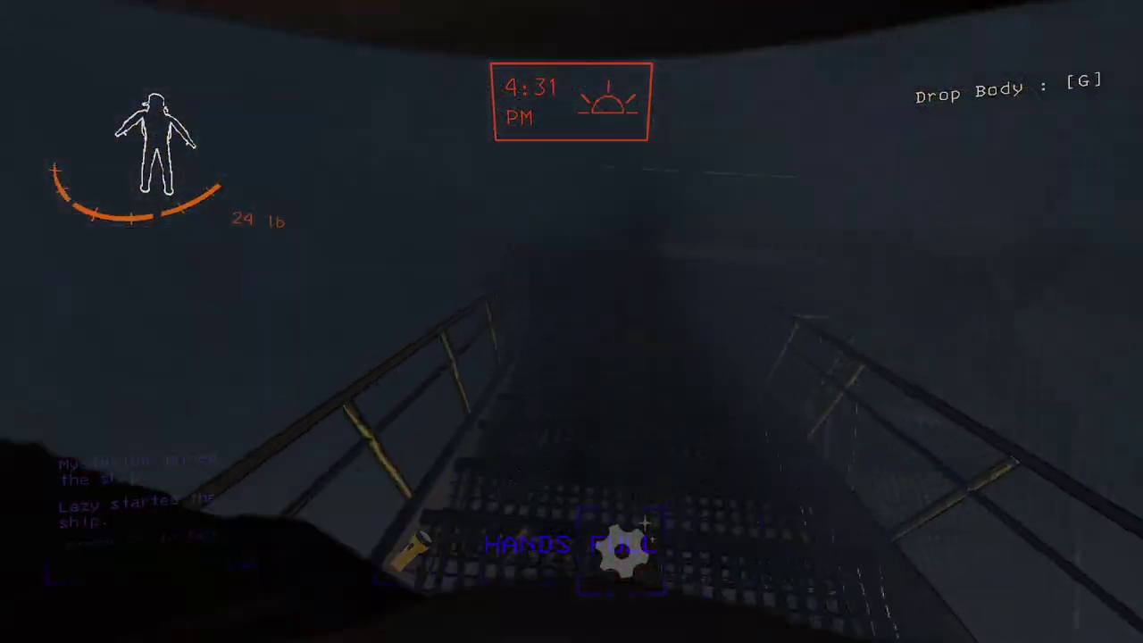
pyautogui.press('w')
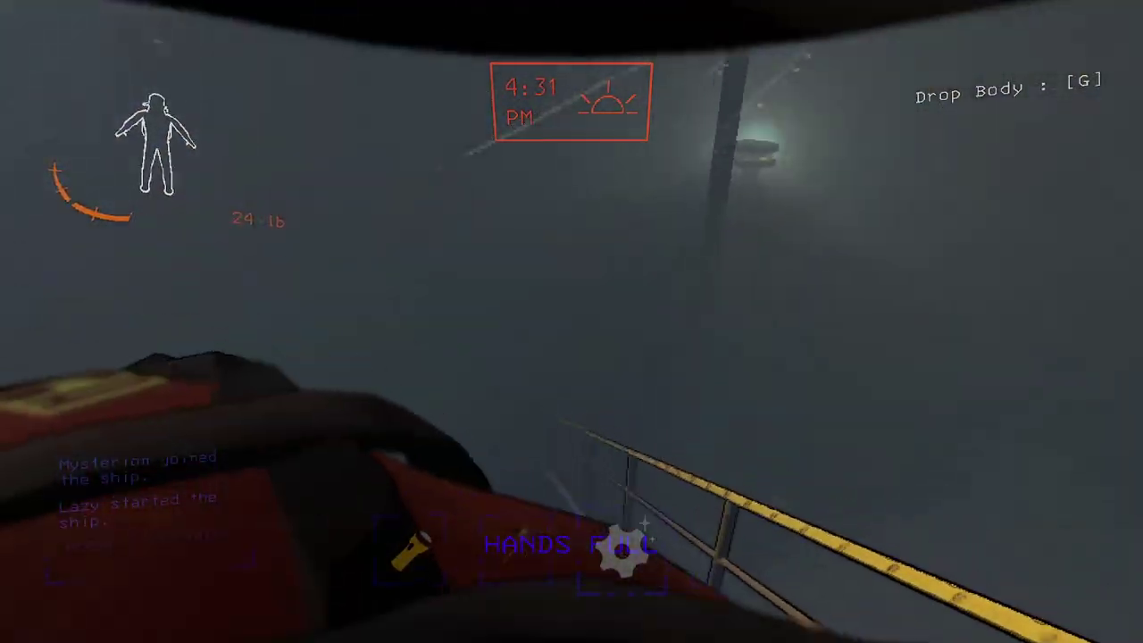
pyautogui.rightClick(571, 322)
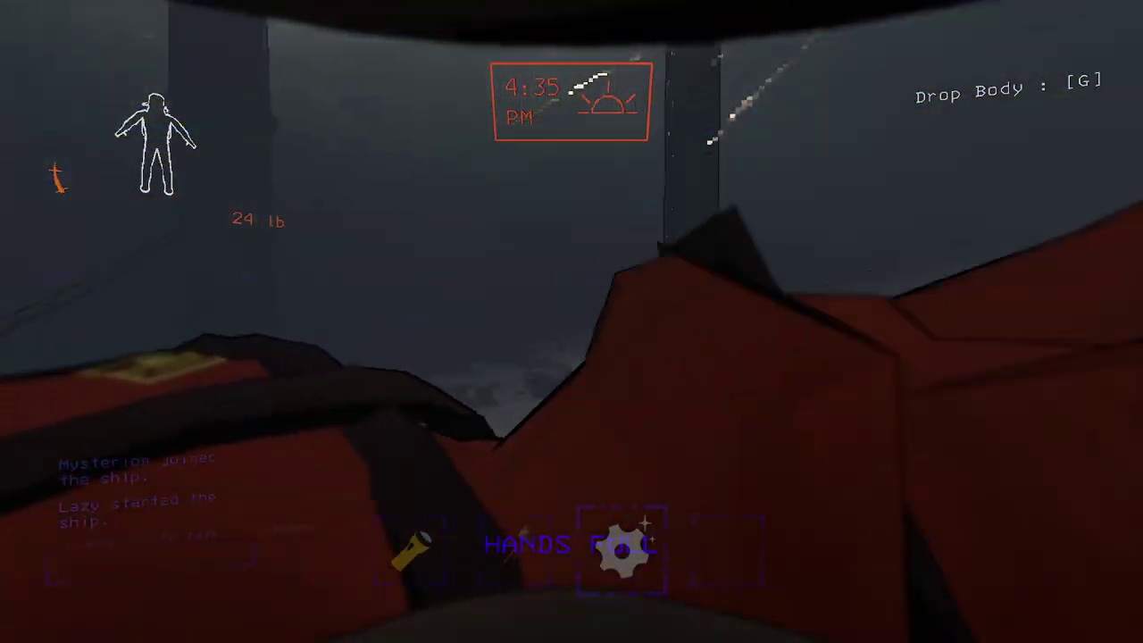
pyautogui.rightClick(572, 322)
pyautogui.press('w')
pyautogui.rightClick(572, 322)
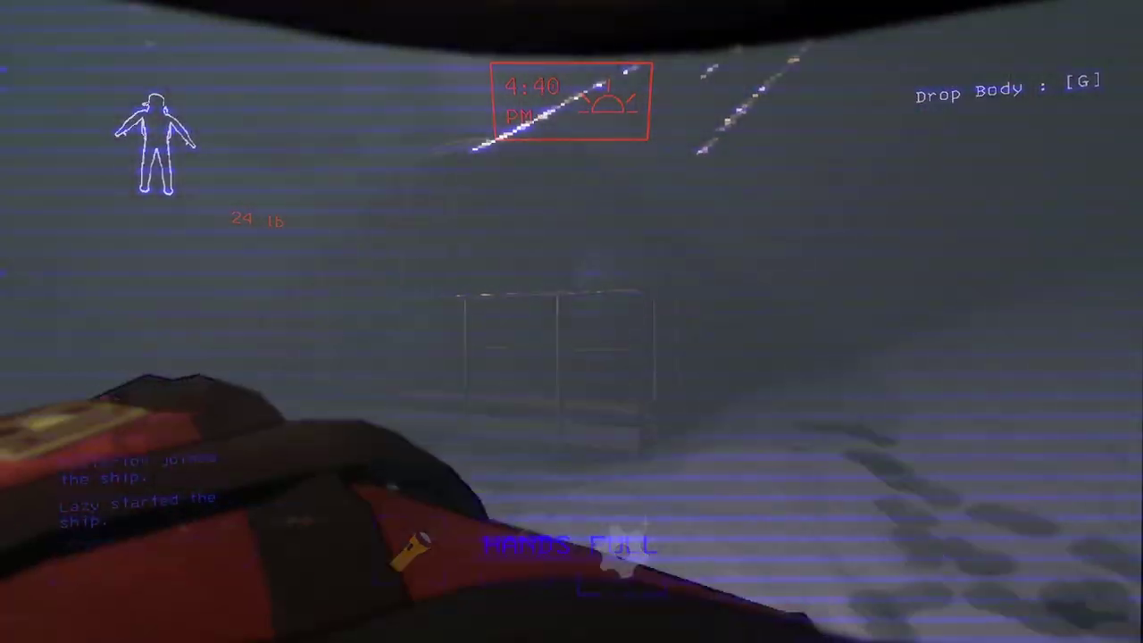
pyautogui.press('w')
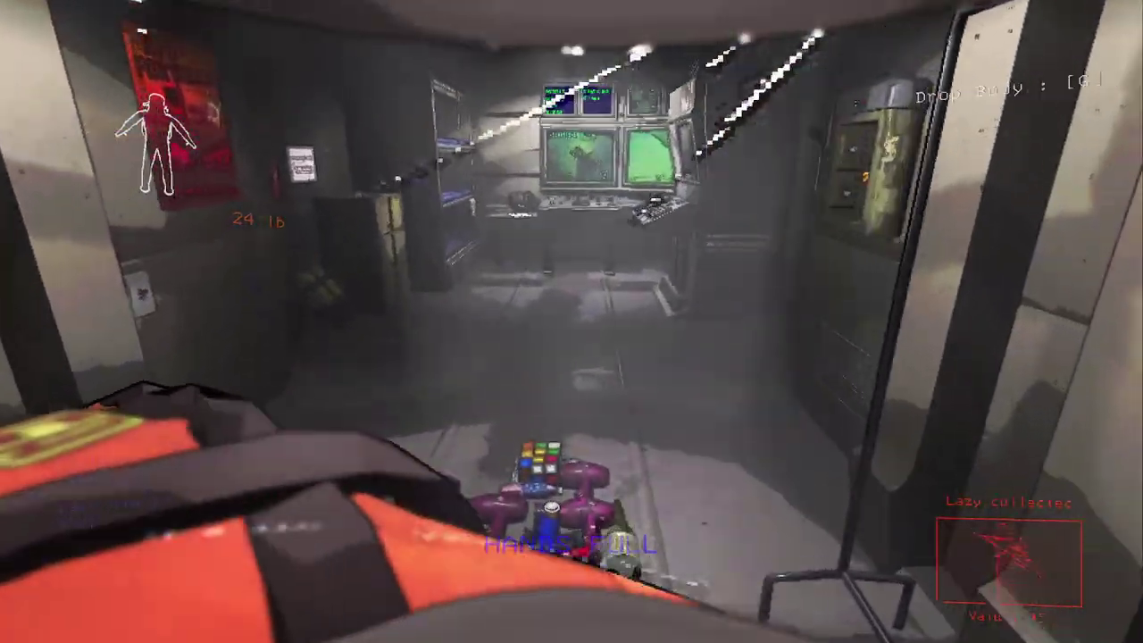
pyautogui.press('g')
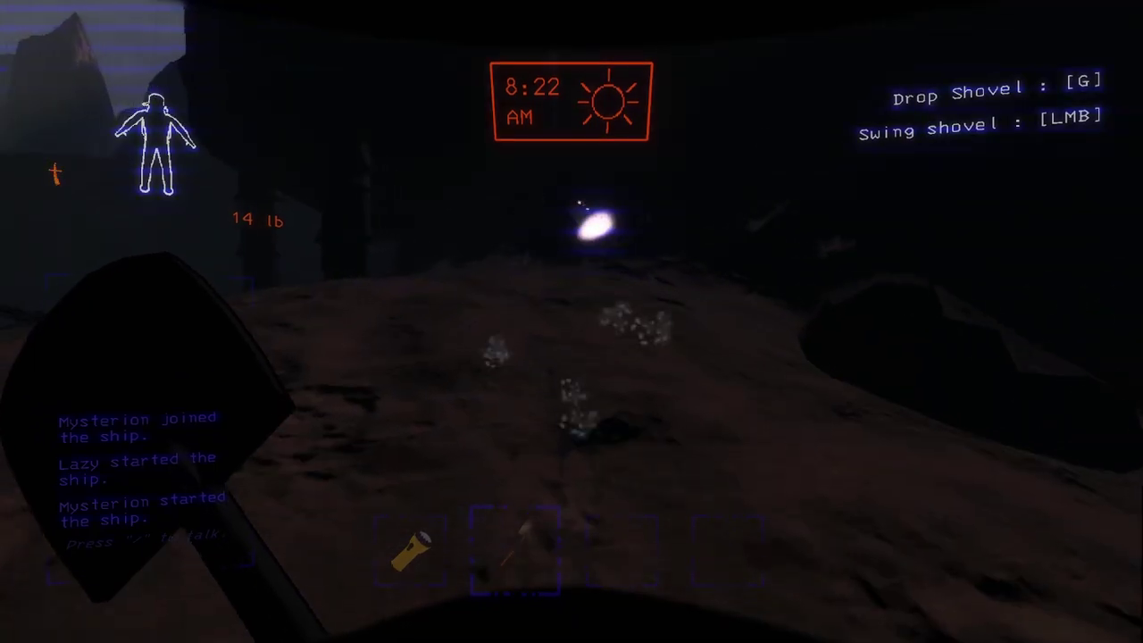
# Climb the ladder toward the facility entrance while holding the zap gun
pyautogui.press('w')
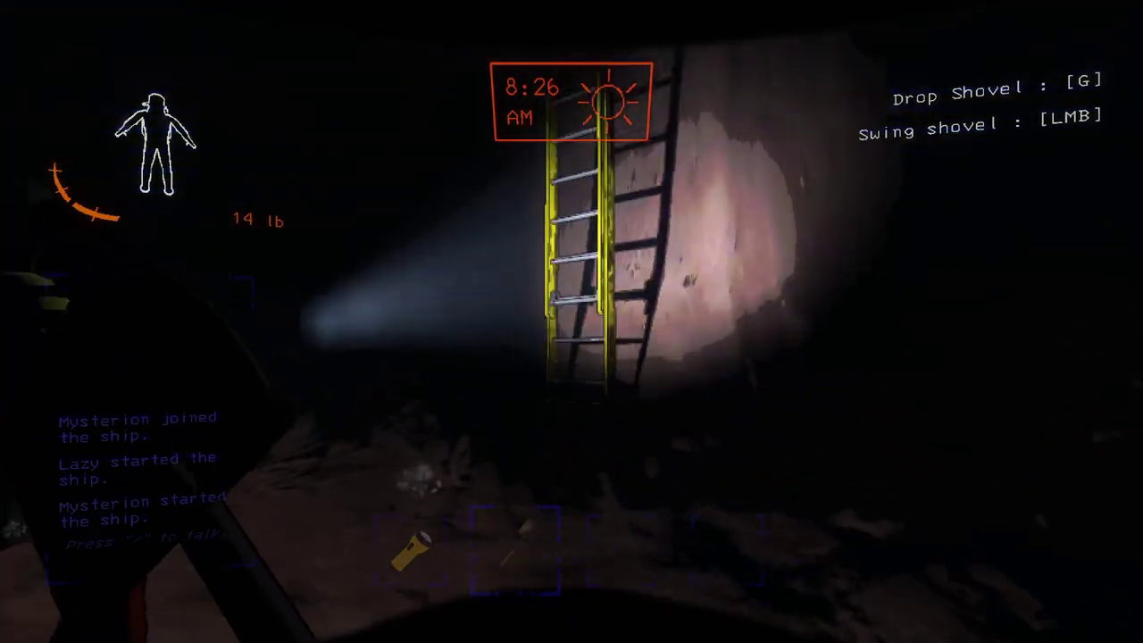
pyautogui.press('e')
pyautogui.press('w')
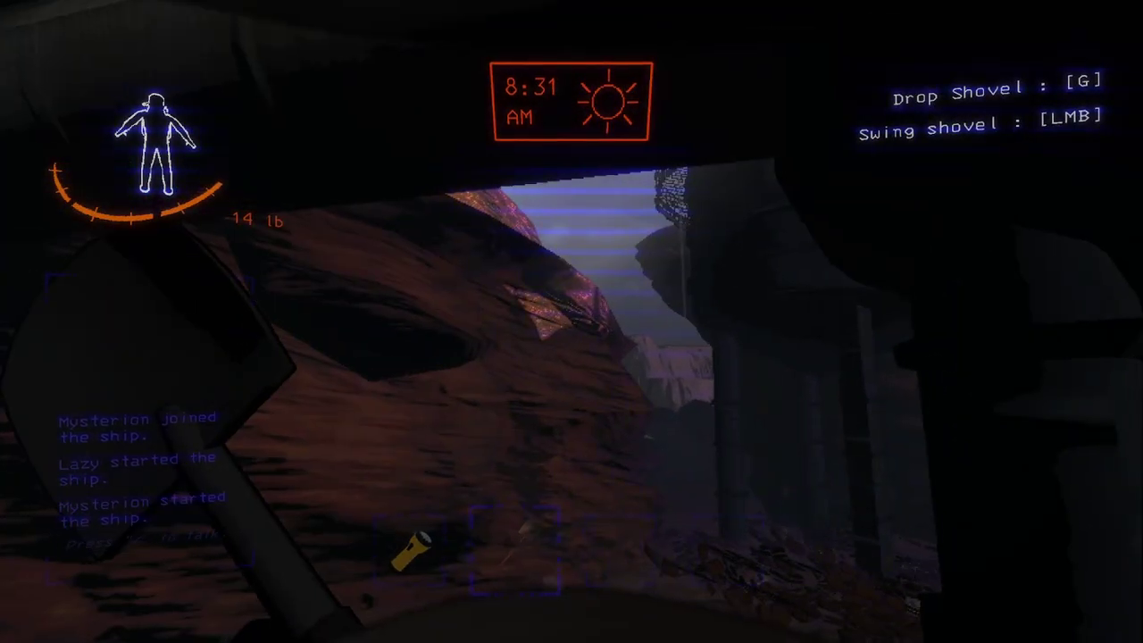
pyautogui.press('w')
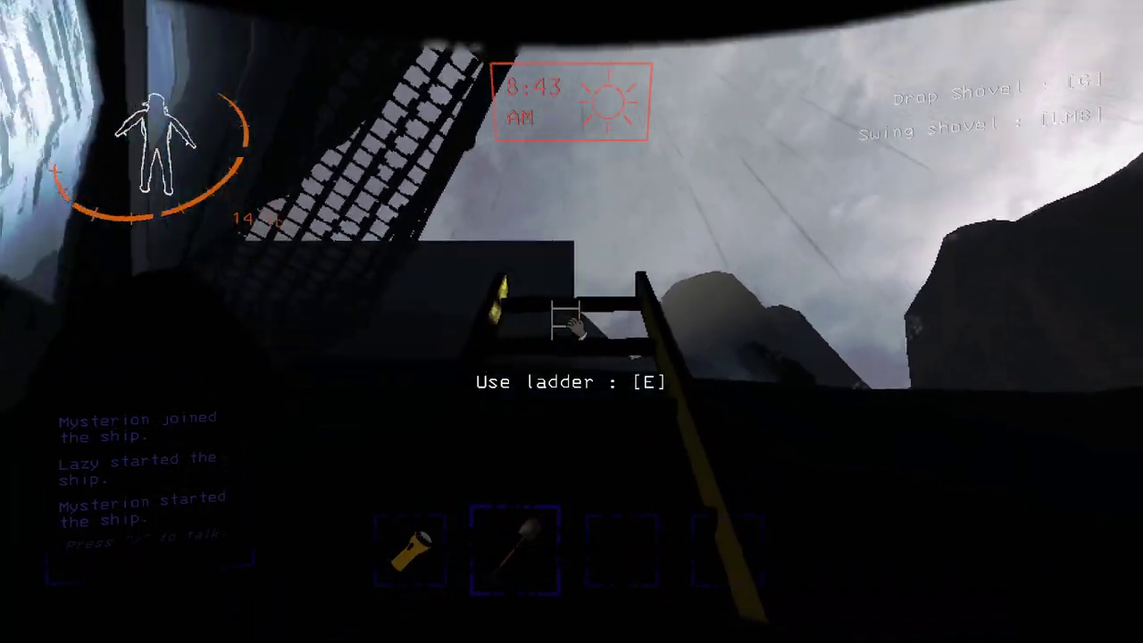
pyautogui.press('e')
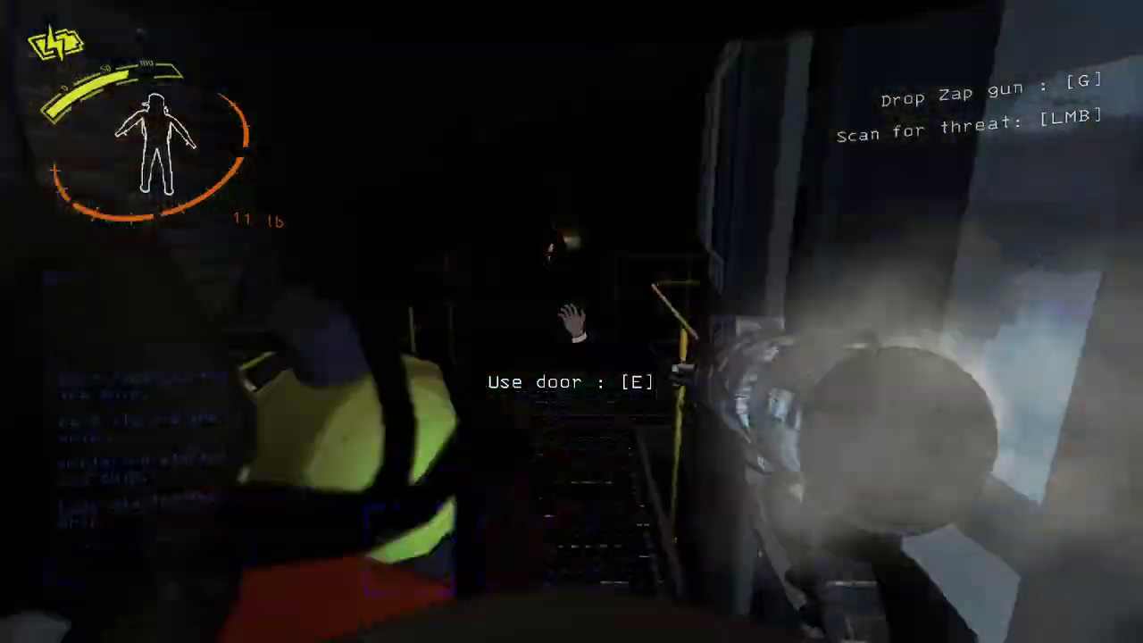
# Go through the facility door, then exit through the outside door holding the zap gun
pyautogui.press('e')
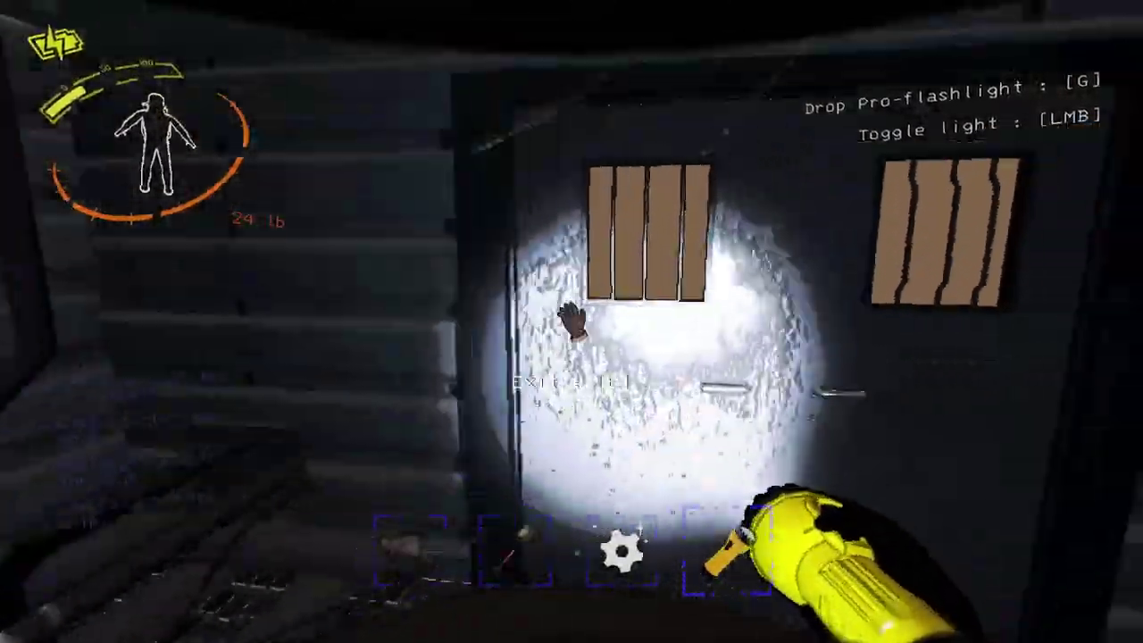
pyautogui.press('e')
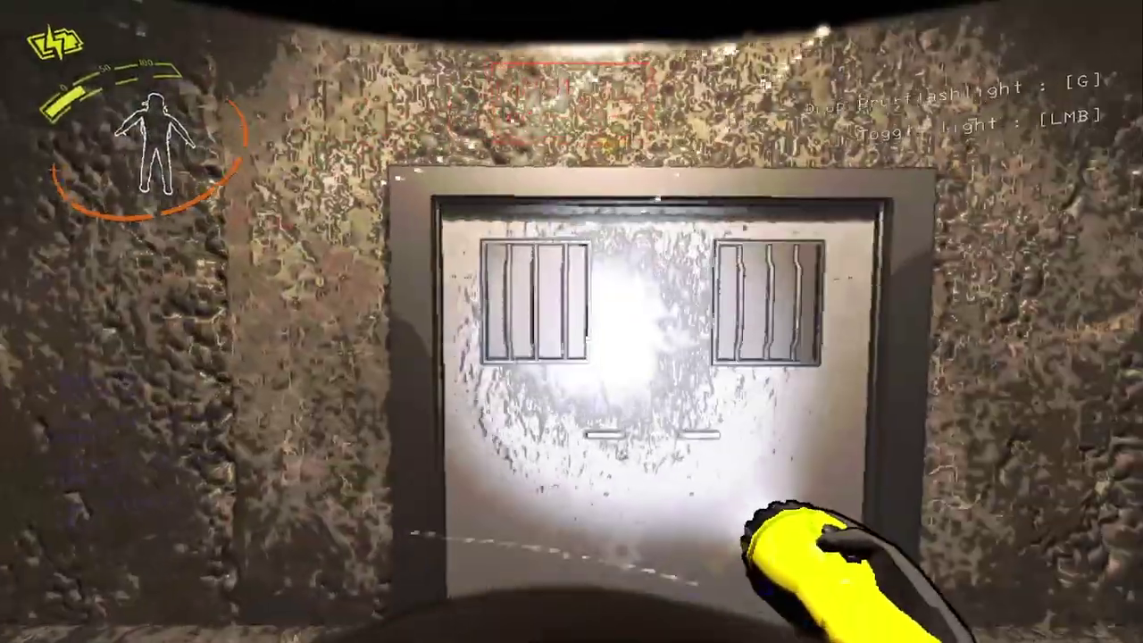
pyautogui.scroll(1, 572, 322)
pyautogui.scroll(-1, 572, 321)
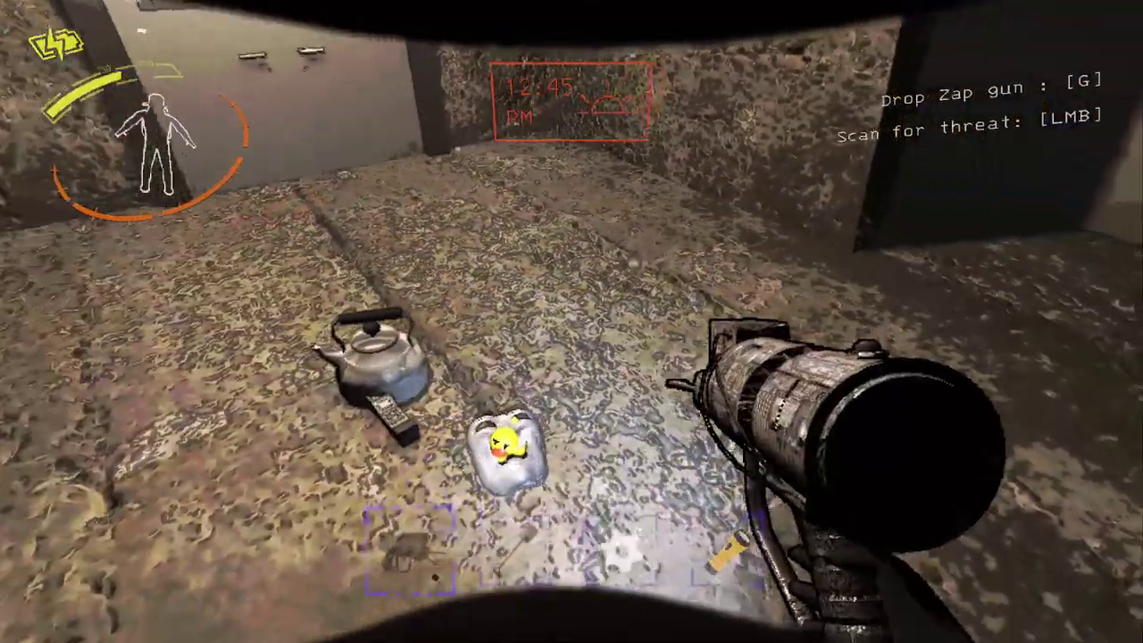
pyautogui.scroll(-1, 572, 321)
pyautogui.scroll(-1, 571, 322)
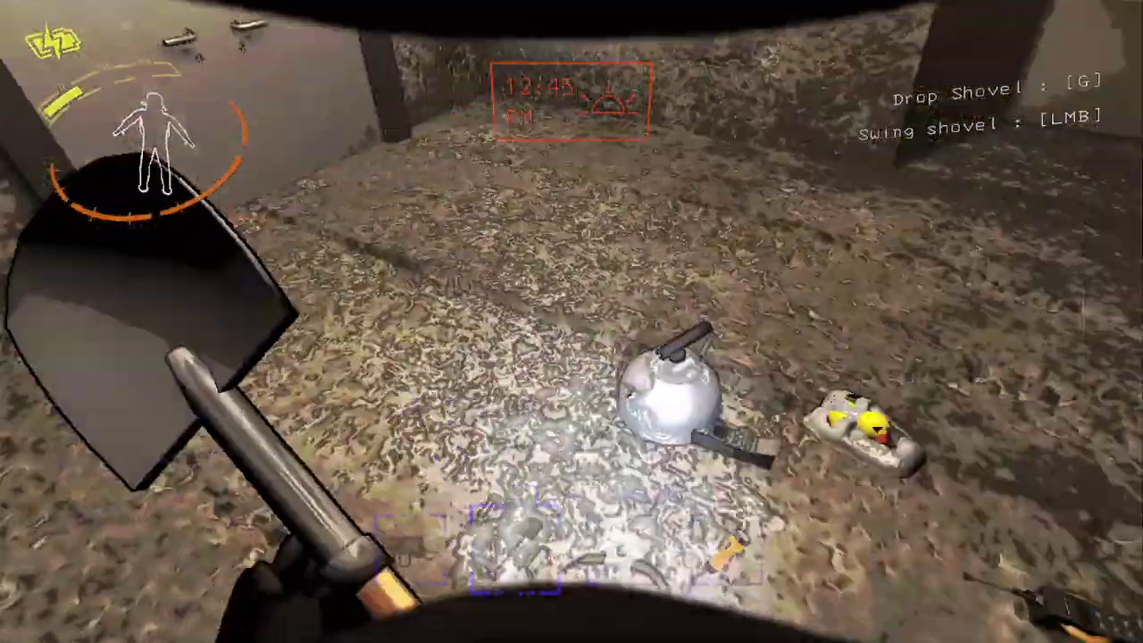
pyautogui.scroll(1, 572, 322)
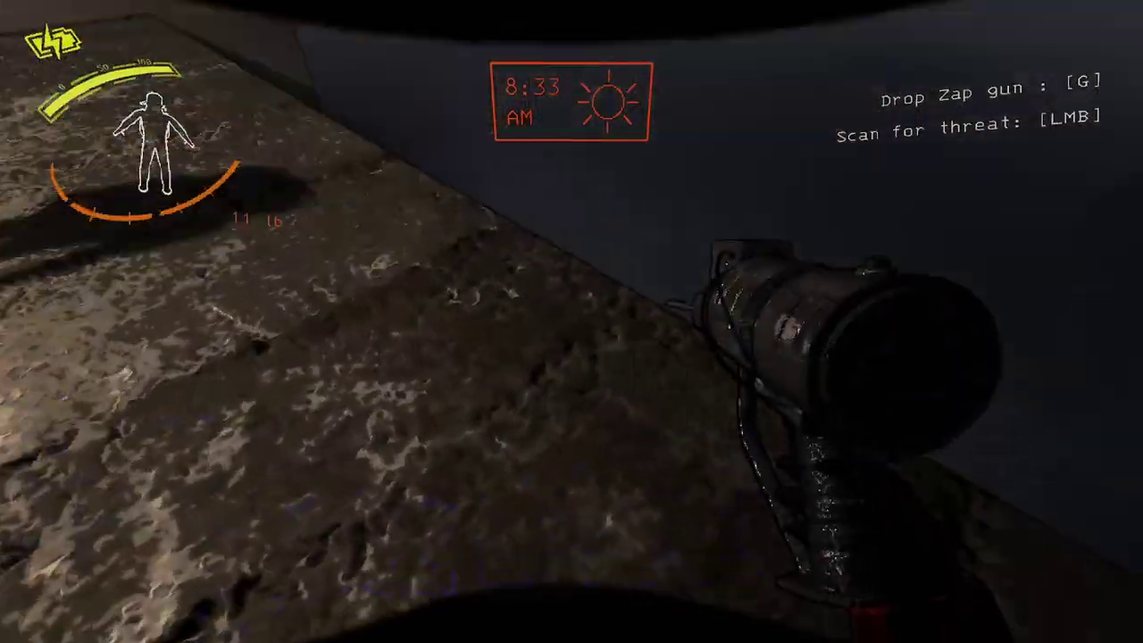
# Scan for threats, leave via the fire exit, and re-enter through the main facility door
pyautogui.click(572, 322)
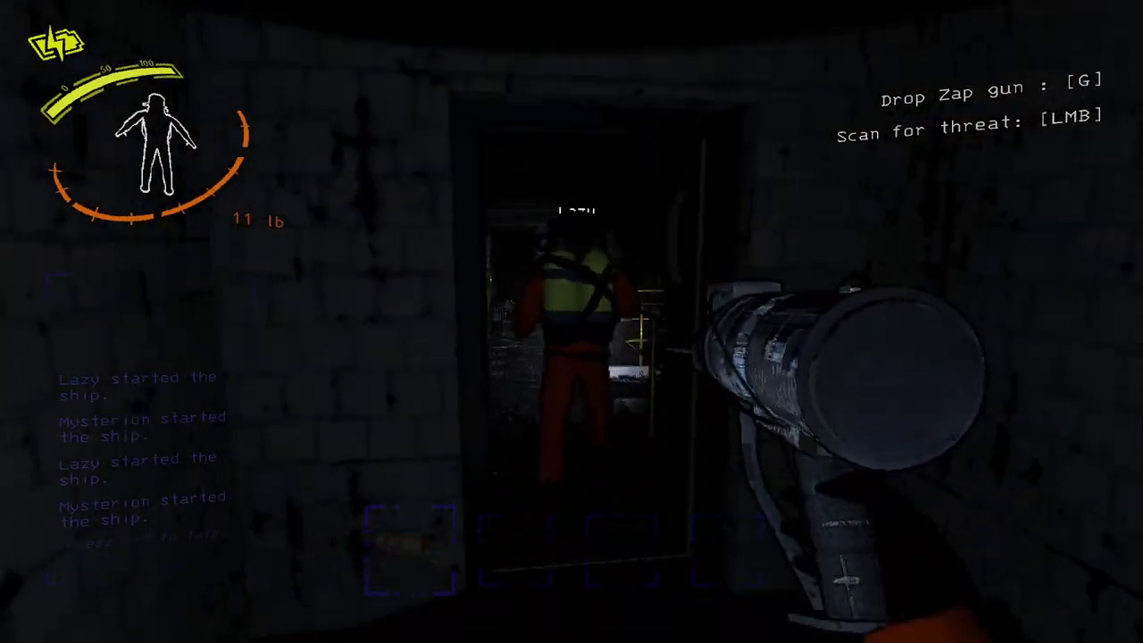
pyautogui.press('e')
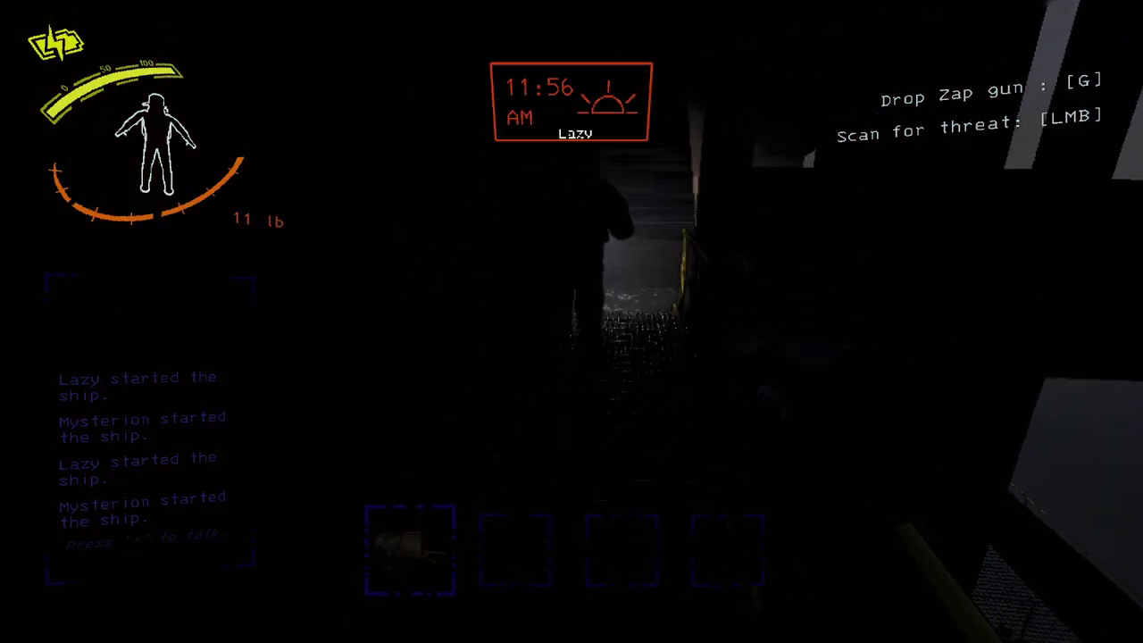
pyautogui.press('w')
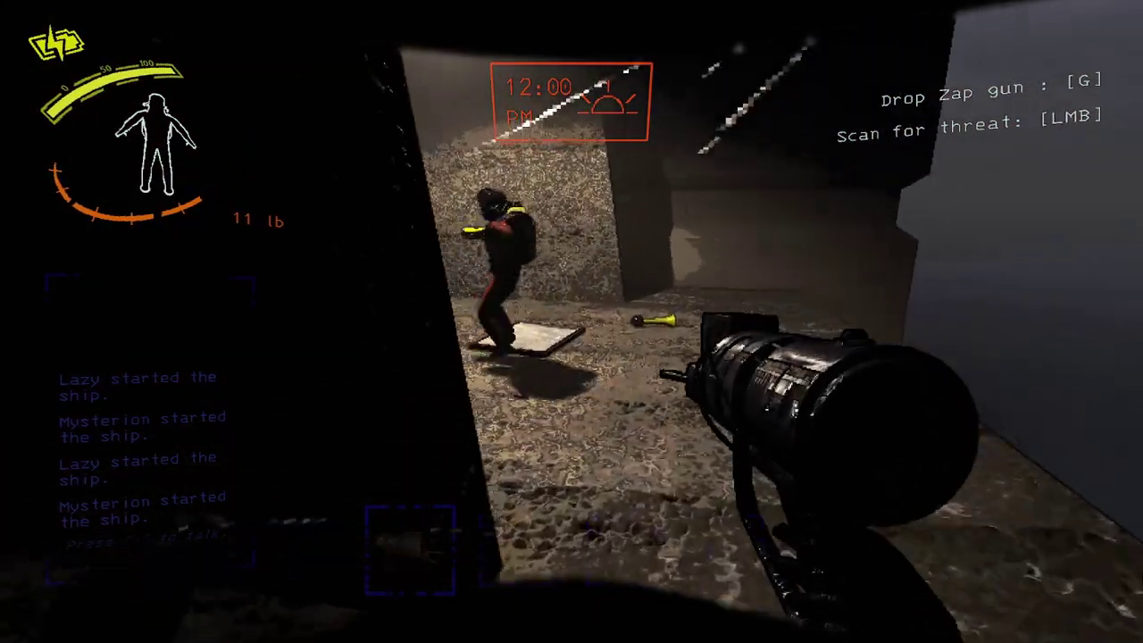
pyautogui.press('e')
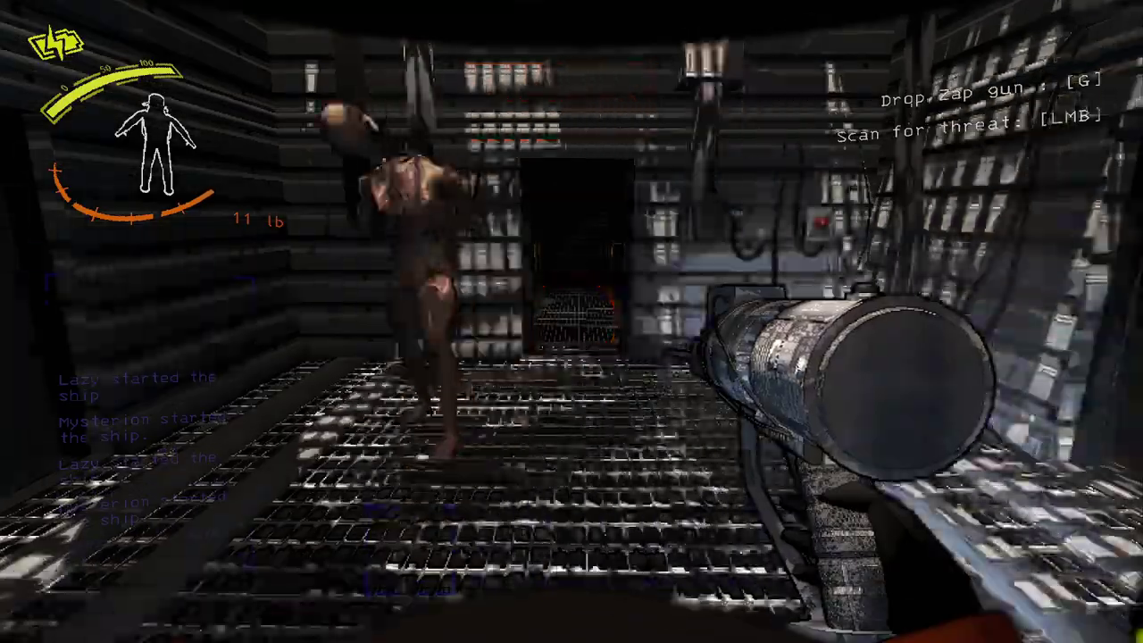
# Shock the creature with the zap gun beam and approach it while it's stunned
pyautogui.click(572, 321)
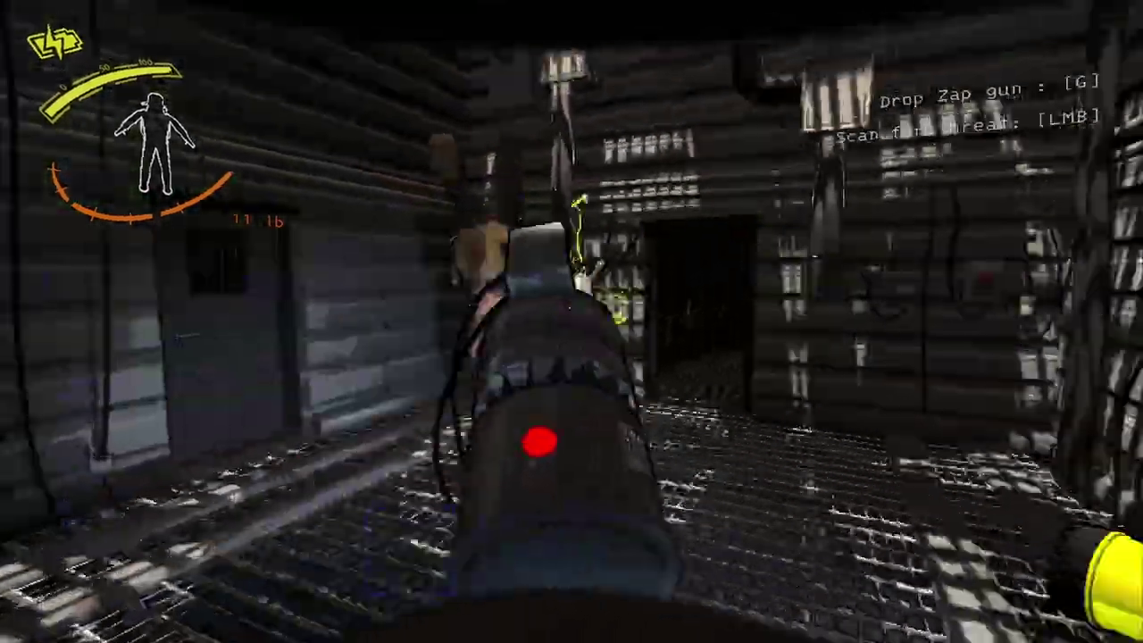
pyautogui.click(571, 322)
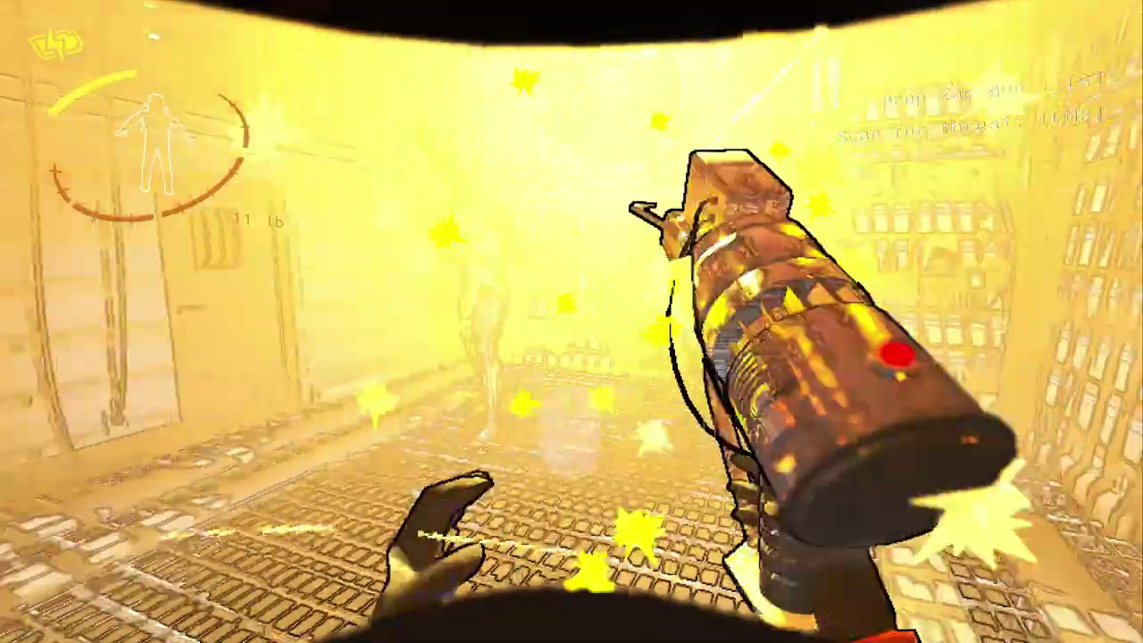
pyautogui.press('w')
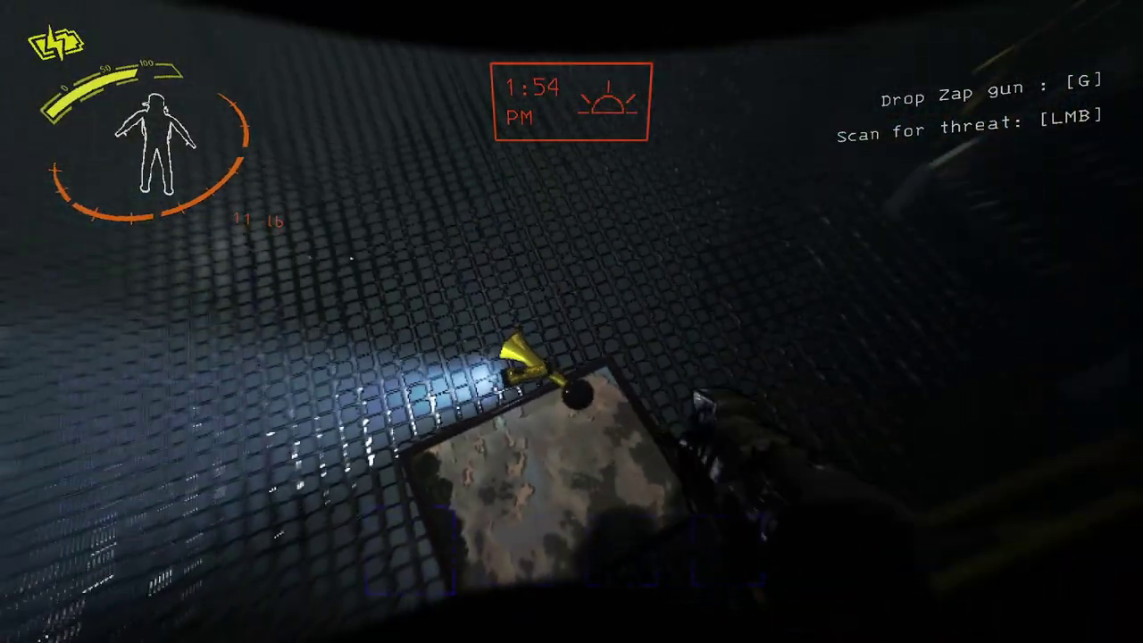
# Pick up the painting, then pause during the Life Support Offline cutscene
pyautogui.press('e')
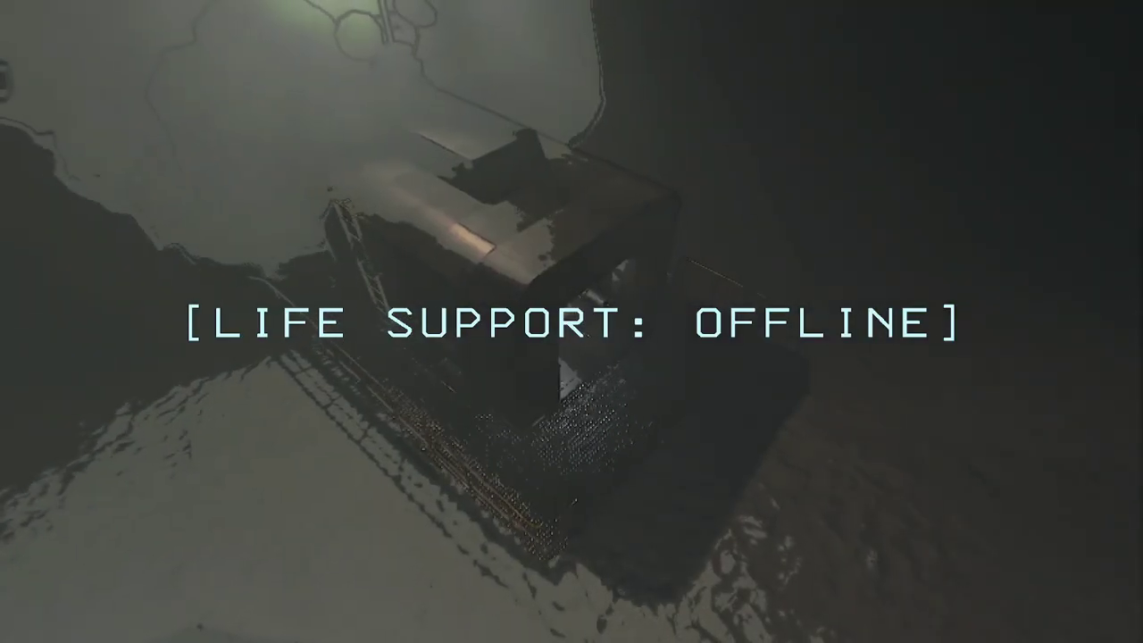
pyautogui.press('Escape')
pyautogui.press('Escape')
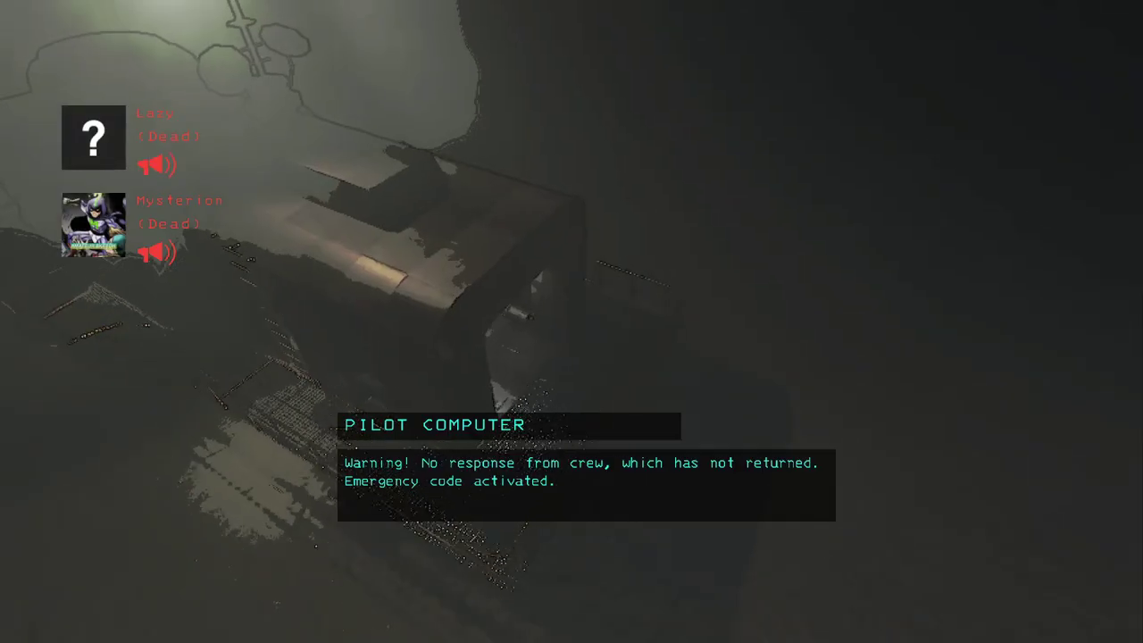